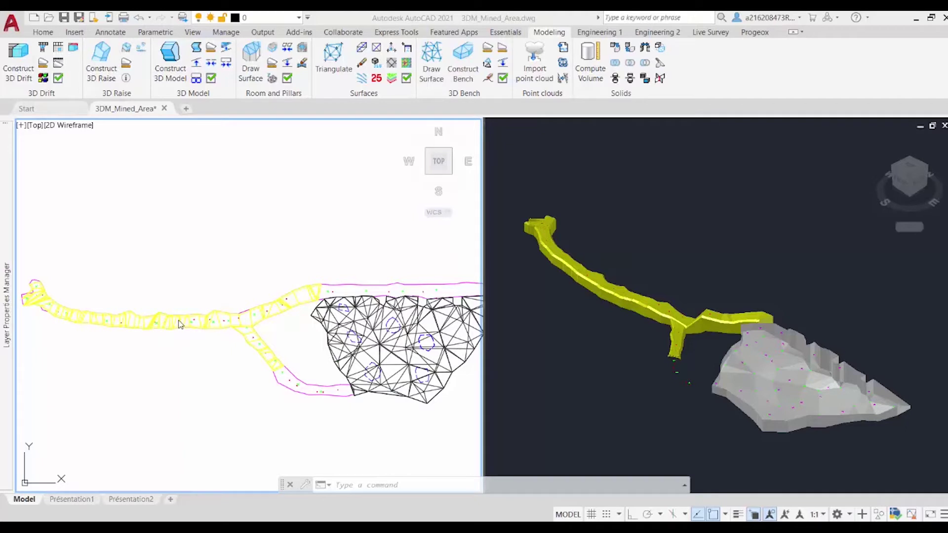
Start a new drift centerline from Engineering 1 at a survey marker inside the drift
scroll(227, 330, "up", 3)
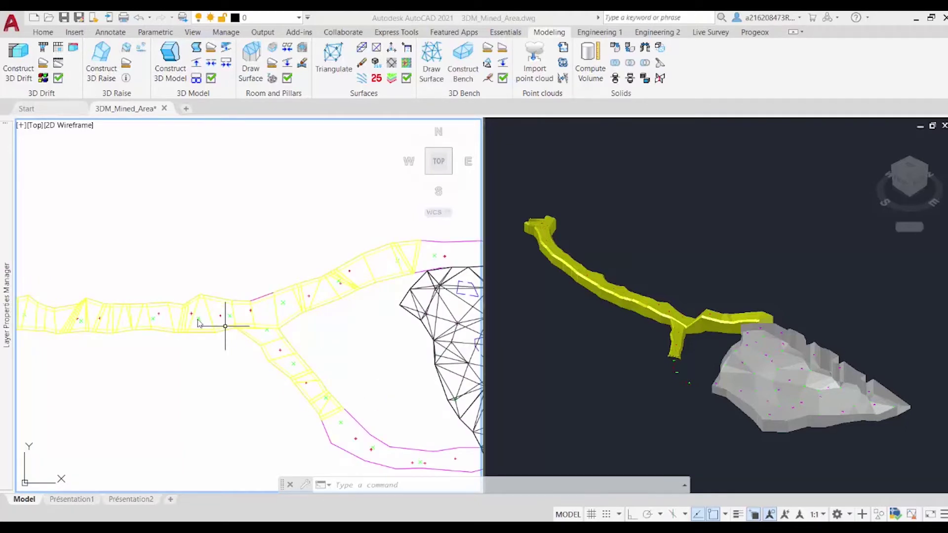
scroll(211, 368, "down", 3)
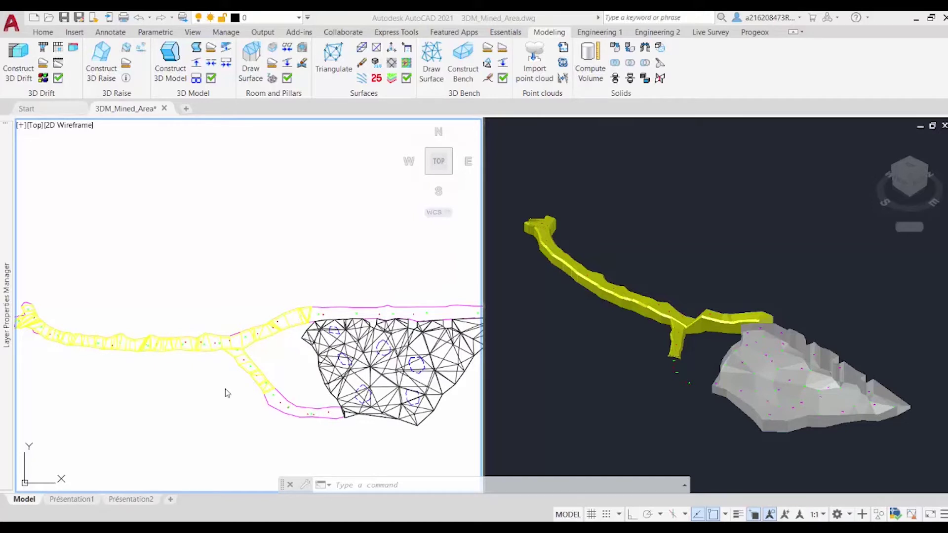
scroll(206, 353, "up", 4)
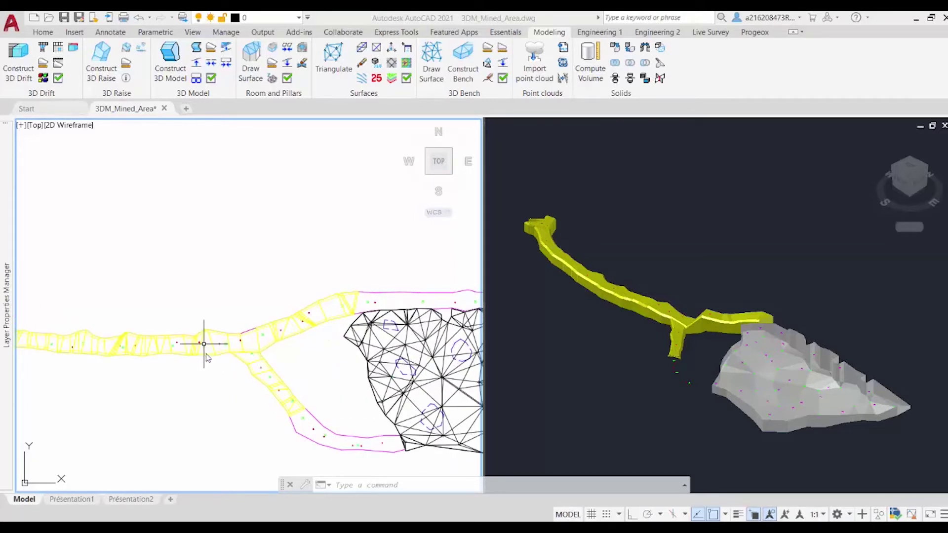
scroll(224, 368, "up", 2)
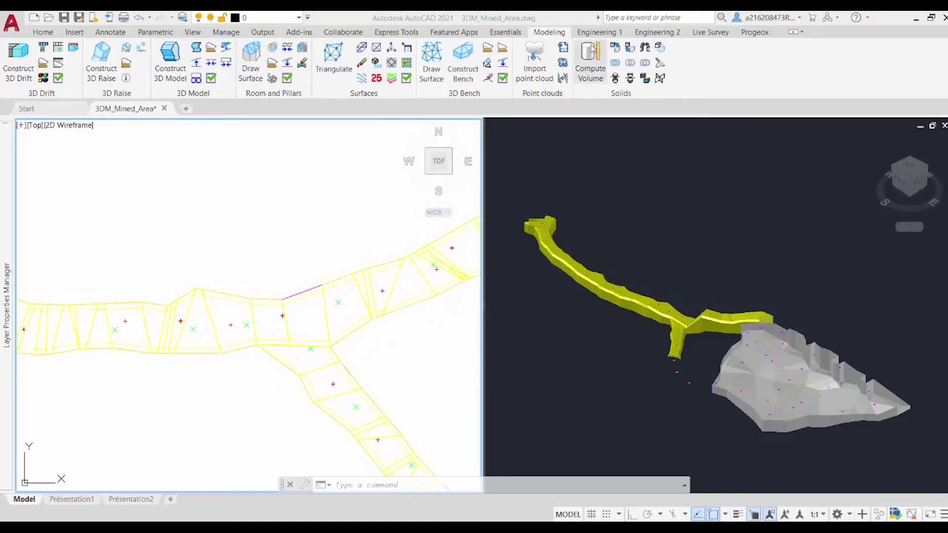
left_click(606, 35)
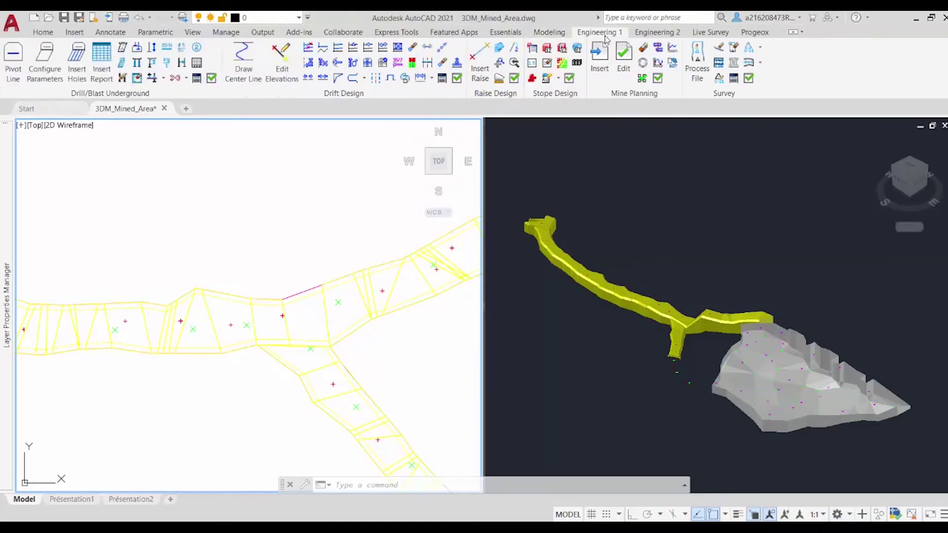
left_click(240, 58)
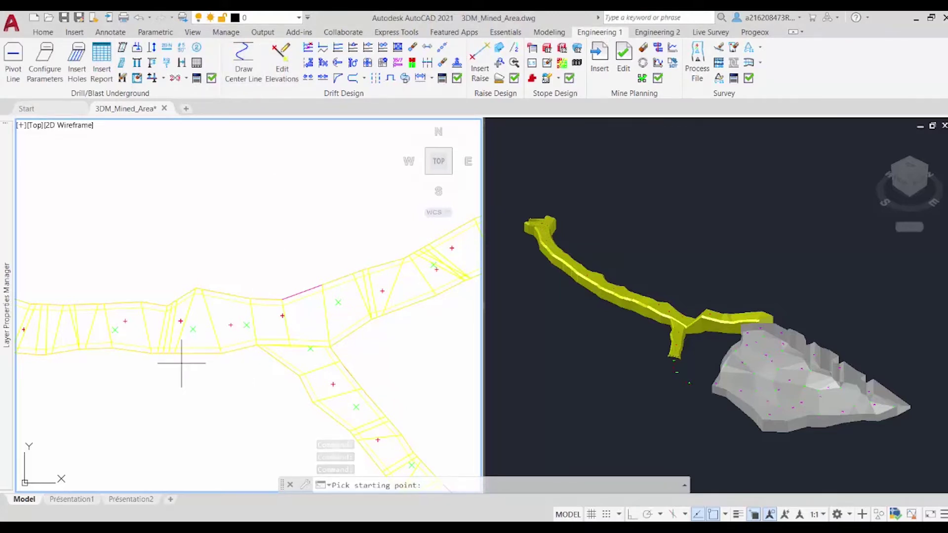
scroll(132, 329, "up", 3)
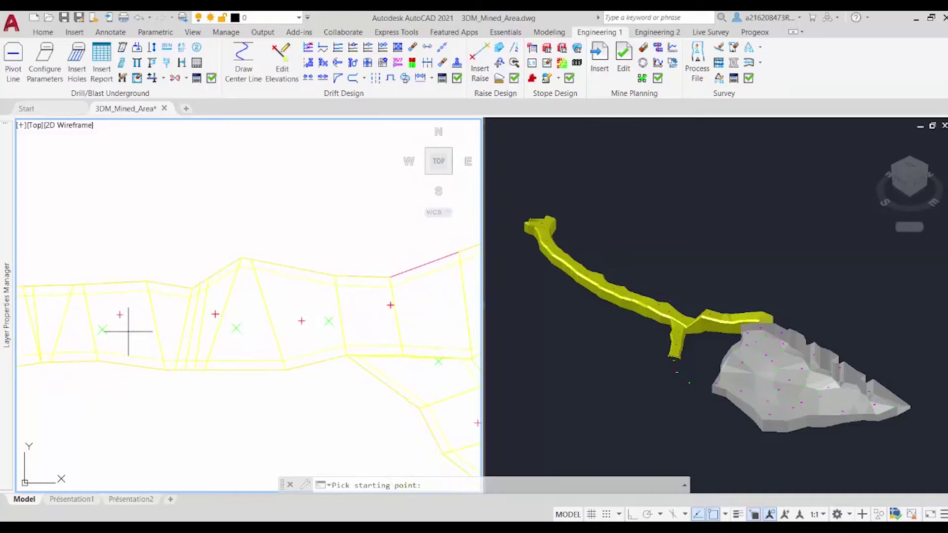
left_click(98, 329)
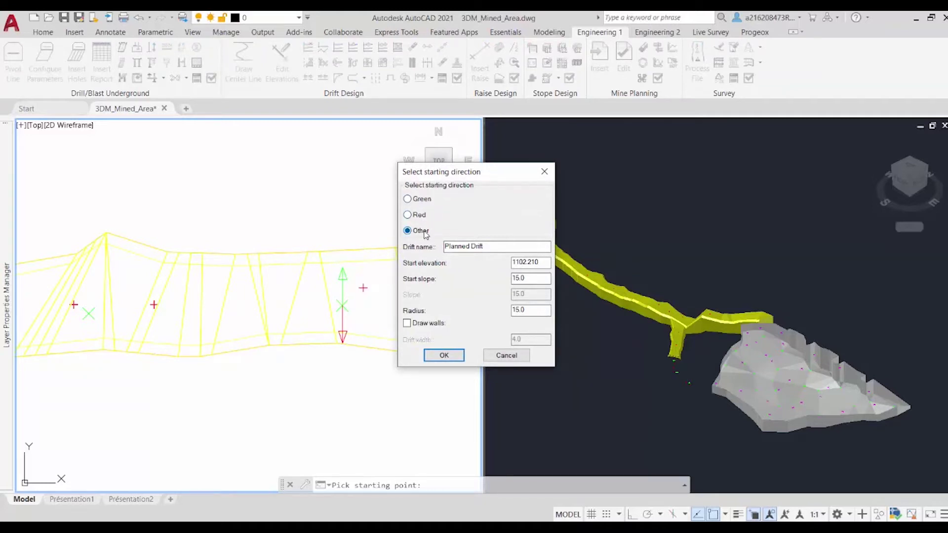
Name the centerline Planned Drift, set start slope 8, and fix its 12.2-long first segment
left_click_drag(486, 245, 424, 236)
left_click_drag(531, 279, 487, 278)
type("8")
left_click(444, 355)
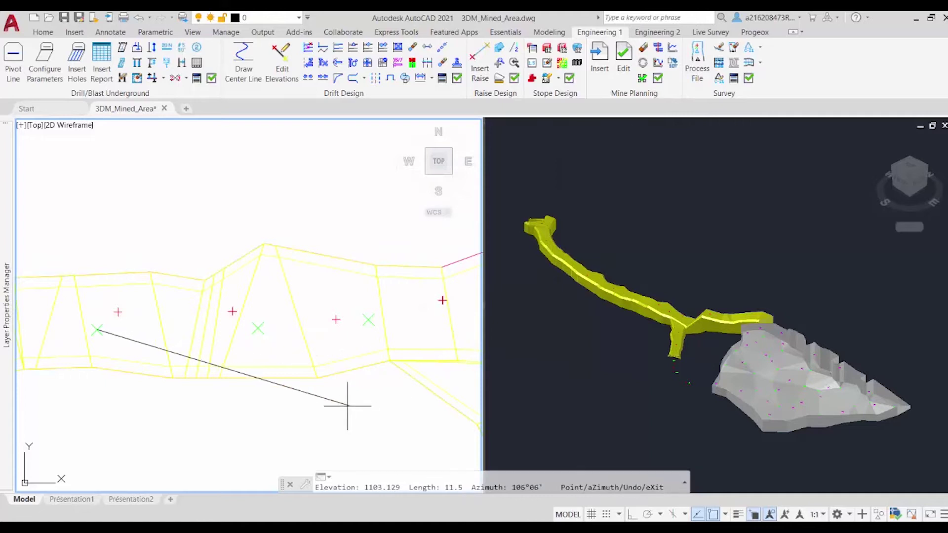
left_click(374, 397)
Add centerline points past the green marker to the junction, ending at elevation 1103.834
left_click(369, 319)
scroll(371, 329, "down", 3)
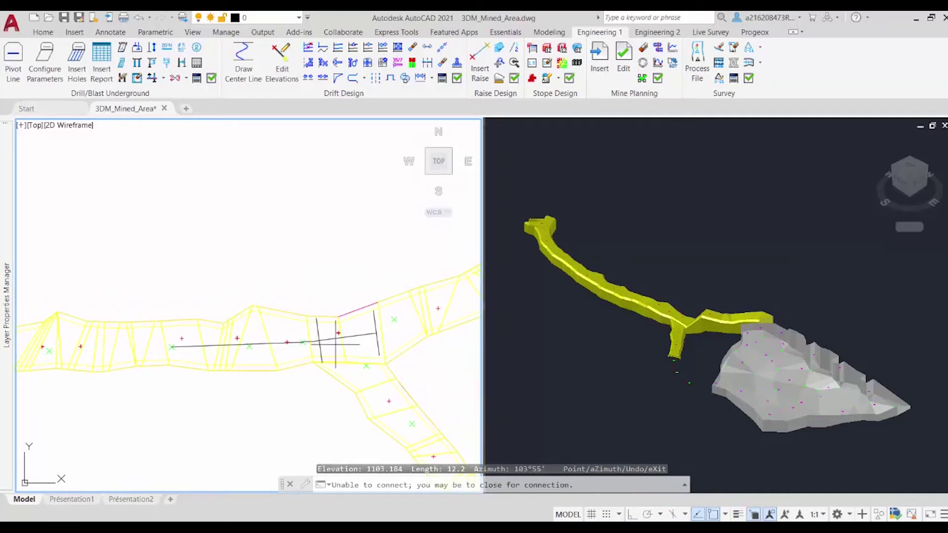
scroll(339, 343, "up", 2)
left_click(443, 300)
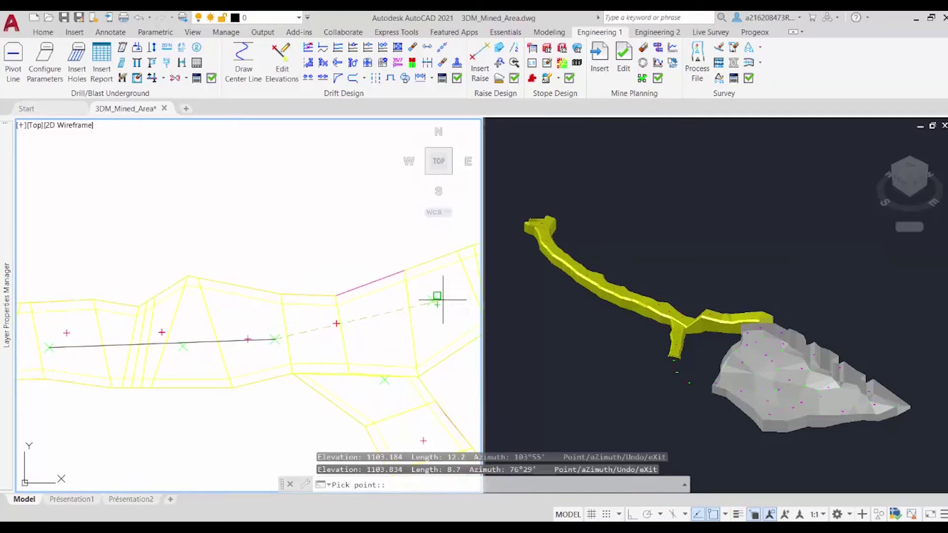
left_click(431, 302)
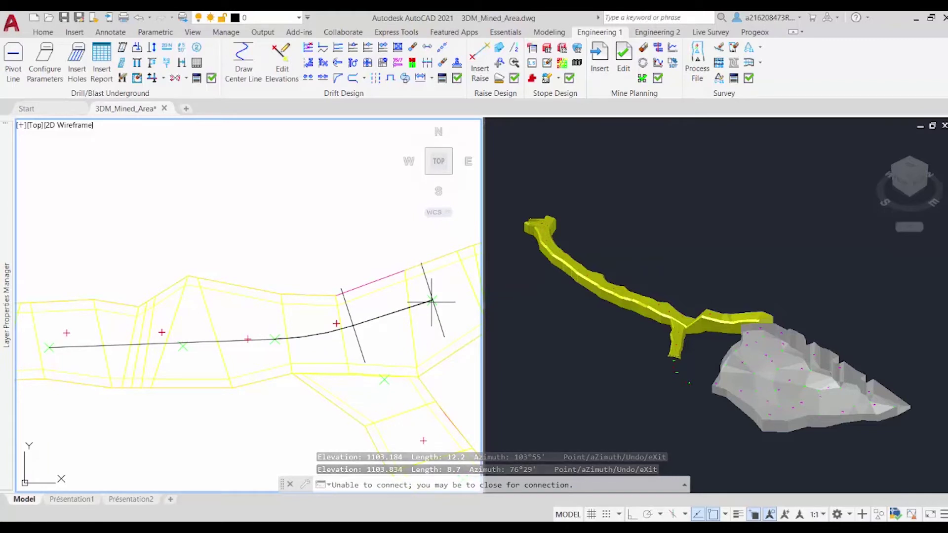
key("Escape")
scroll(433, 299, "down", 3)
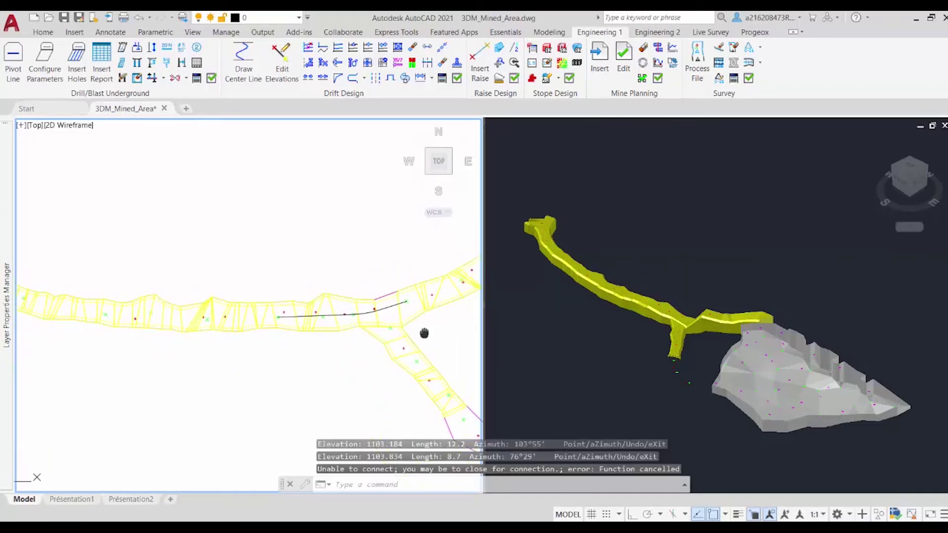
scroll(390, 320, "up", 2)
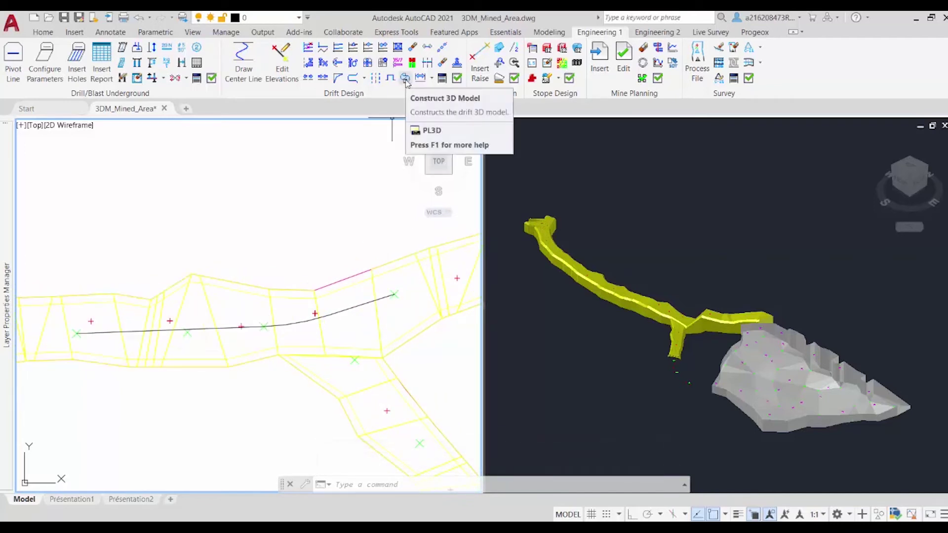
Build a 4.000 high, 4.000 wide arched drift solid along the Planned Drift centerline with PL3D
left_click(405, 79)
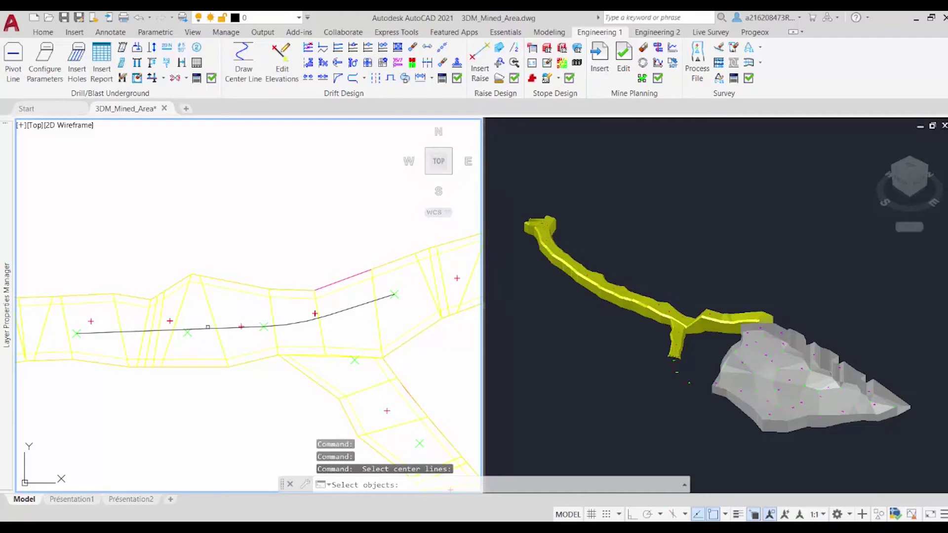
left_click(208, 327)
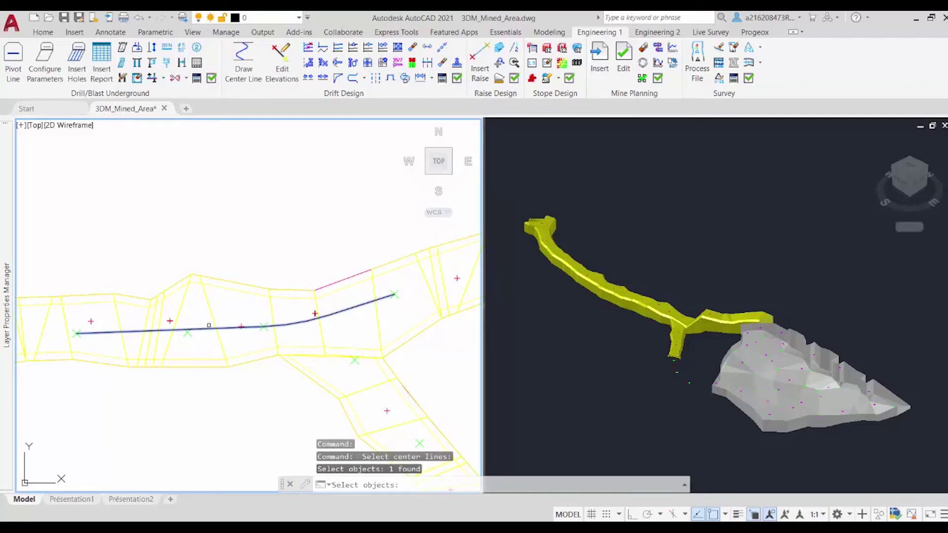
key("Return")
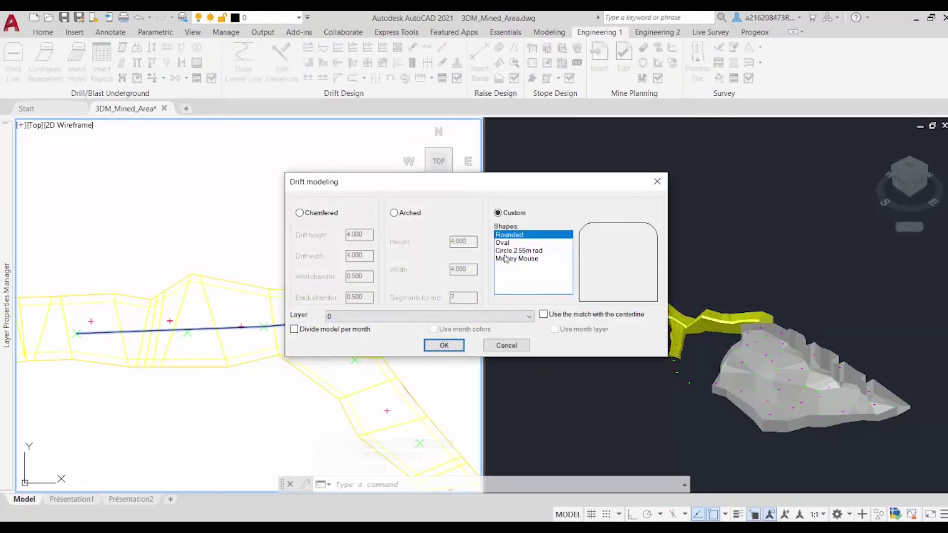
left_click(394, 213)
left_click(444, 345)
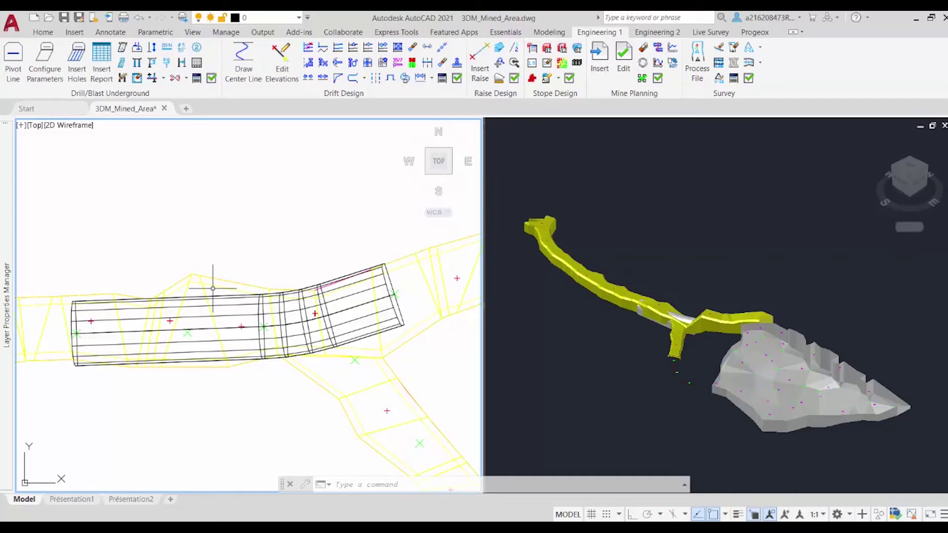
Window-select the drift mesh lines around the planned section in the Top viewport
left_click(560, 33)
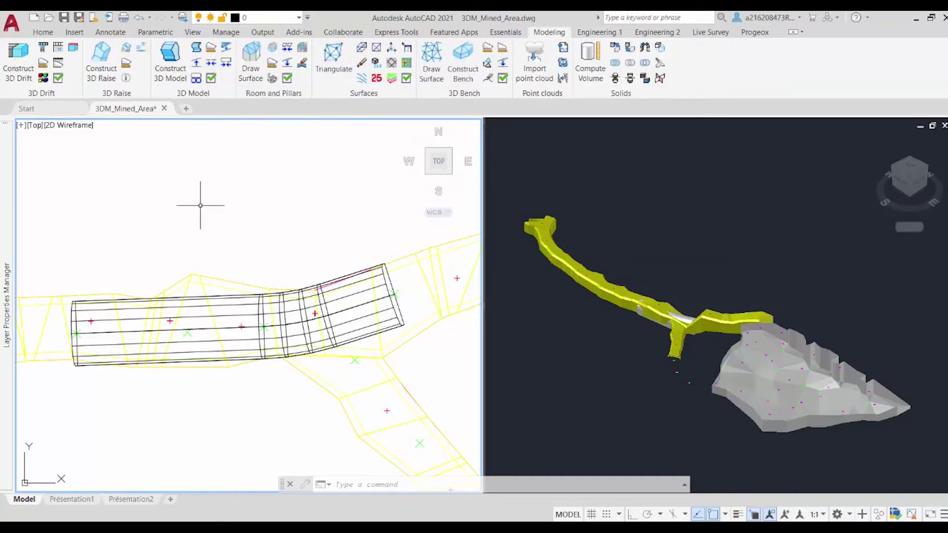
scroll(131, 326, "up", 3)
scroll(118, 327, "up", 2)
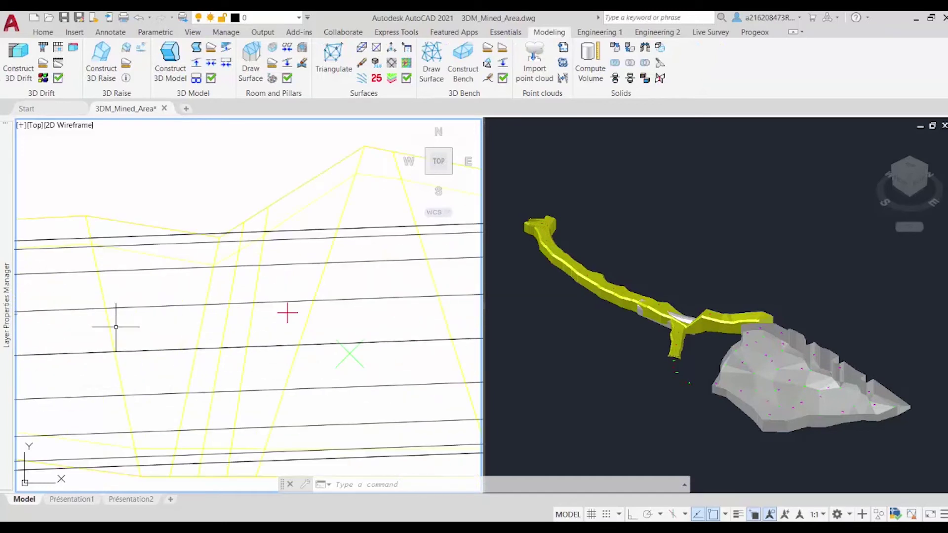
left_click(115, 323)
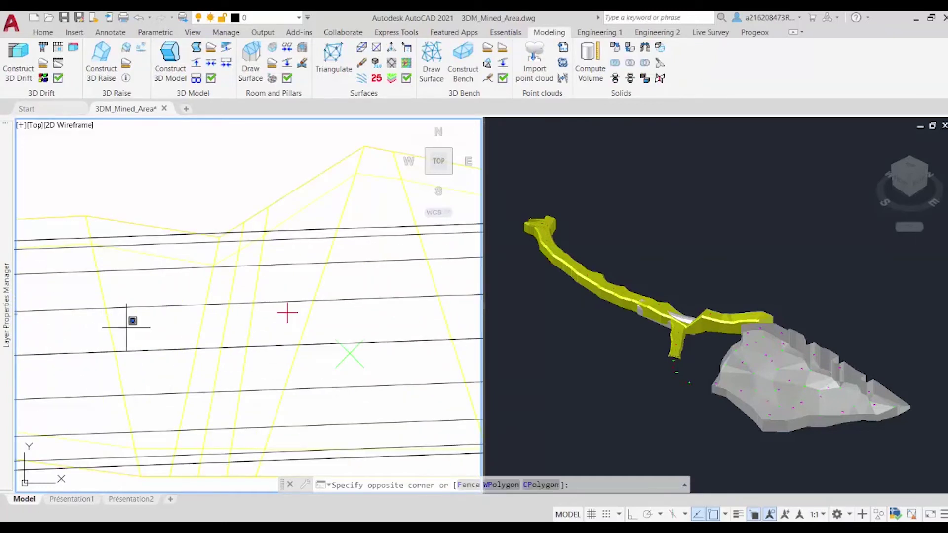
left_click(107, 325)
scroll(107, 324, "down", 3)
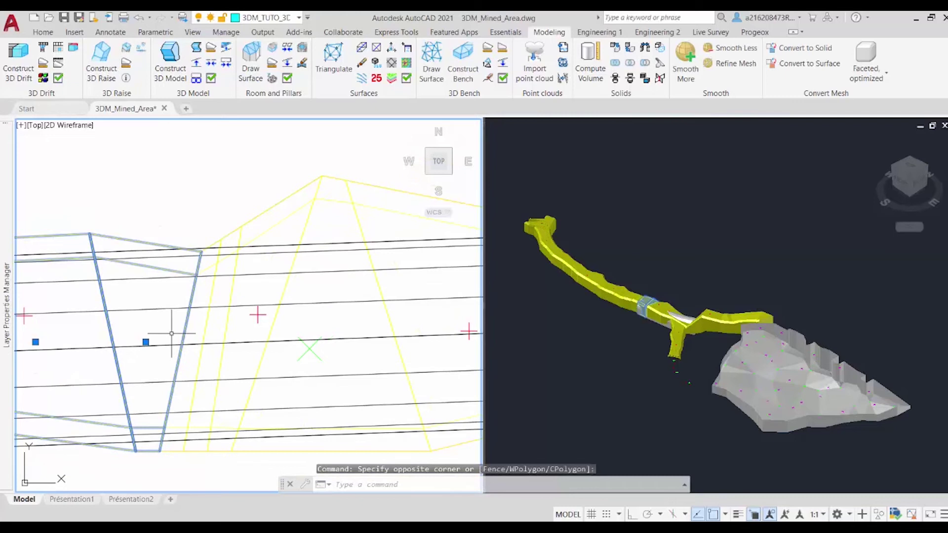
scroll(207, 319, "up", 2)
left_click(207, 319)
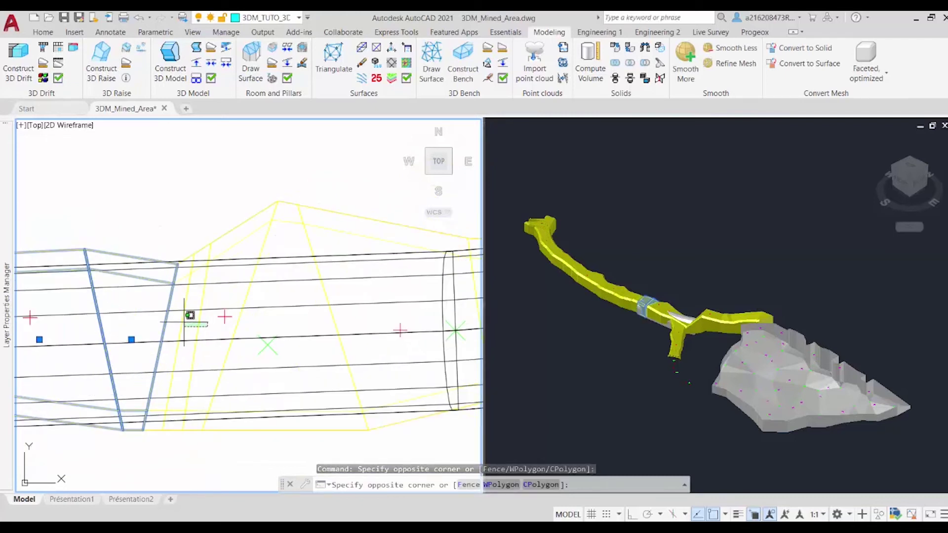
left_click(174, 324)
left_click(343, 319)
left_click(324, 317)
scroll(324, 316, "down", 3)
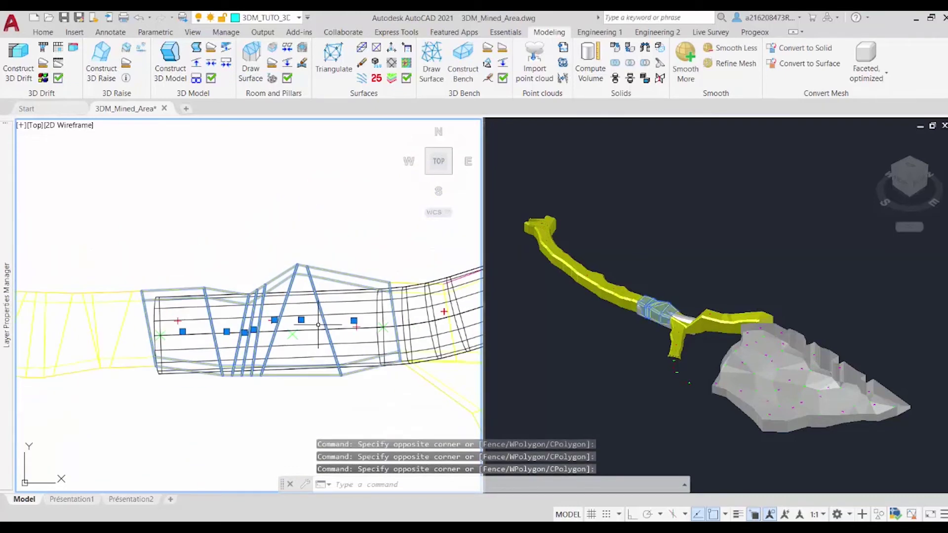
scroll(400, 336, "up", 3)
scroll(400, 335, "up", 5)
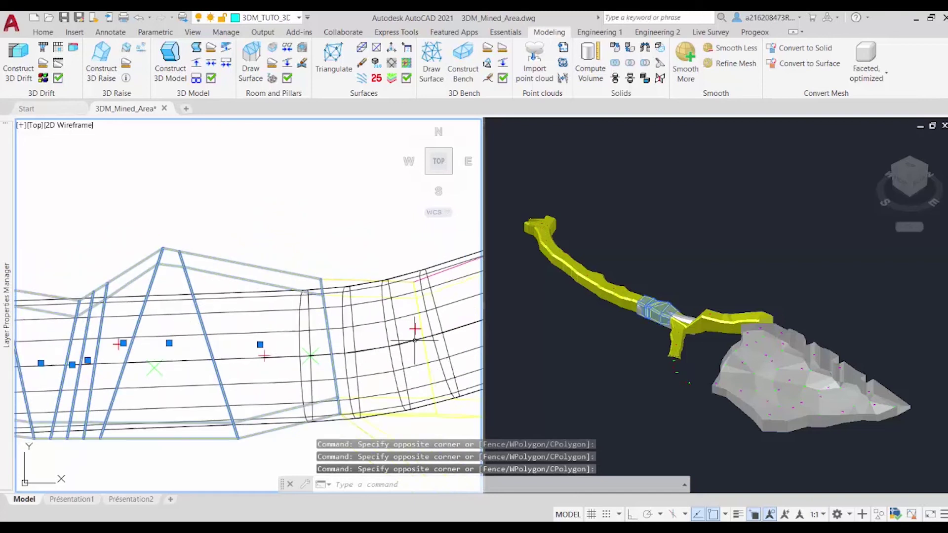
Pick the correct overlapping mesh and convert the selection to faceted, optimized solids
right_click(325, 379)
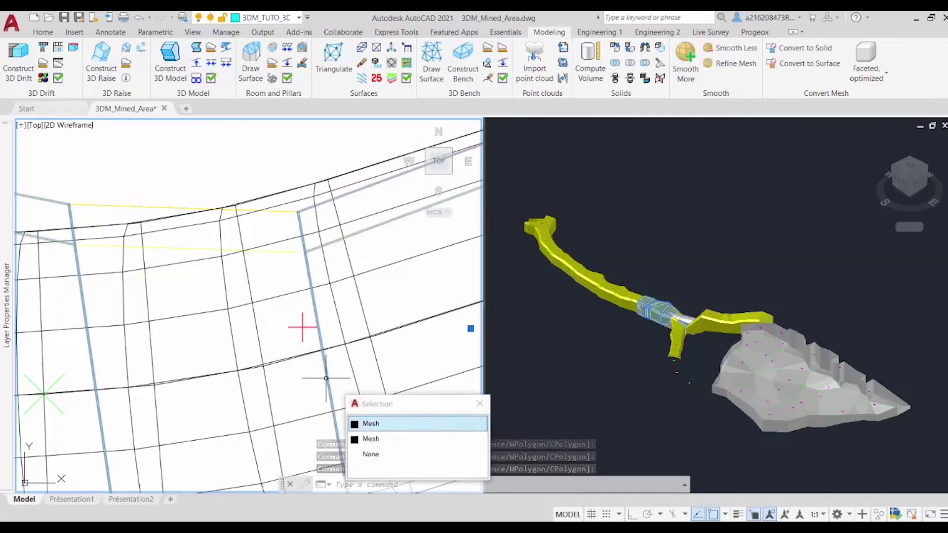
scroll(306, 335, "down", 3)
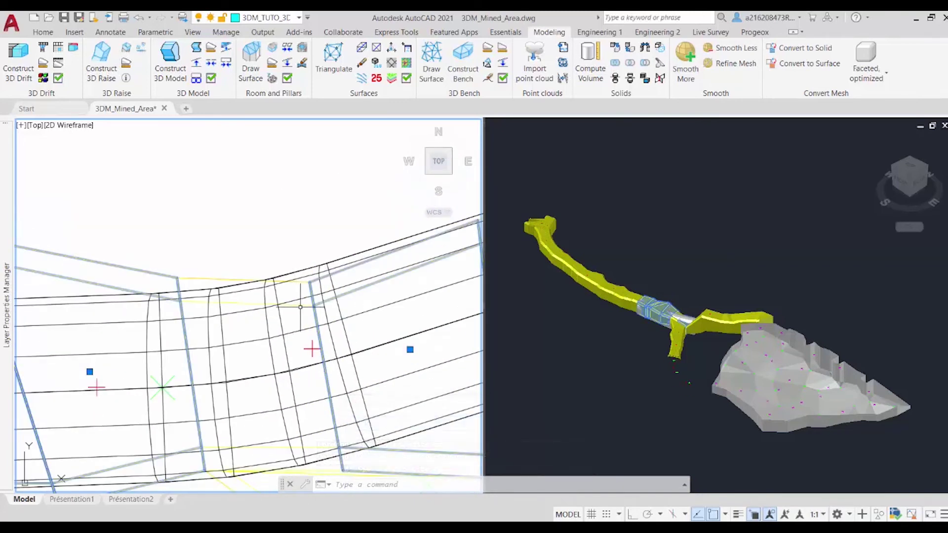
scroll(321, 341, "down", 3)
middle_click_drag(328, 348, 349, 303)
scroll(346, 304, "down", 1)
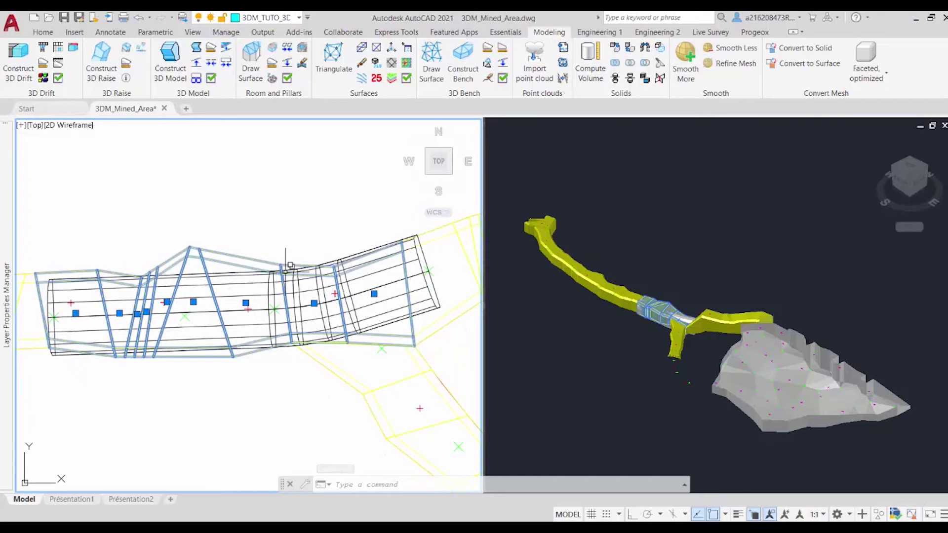
left_click(618, 67)
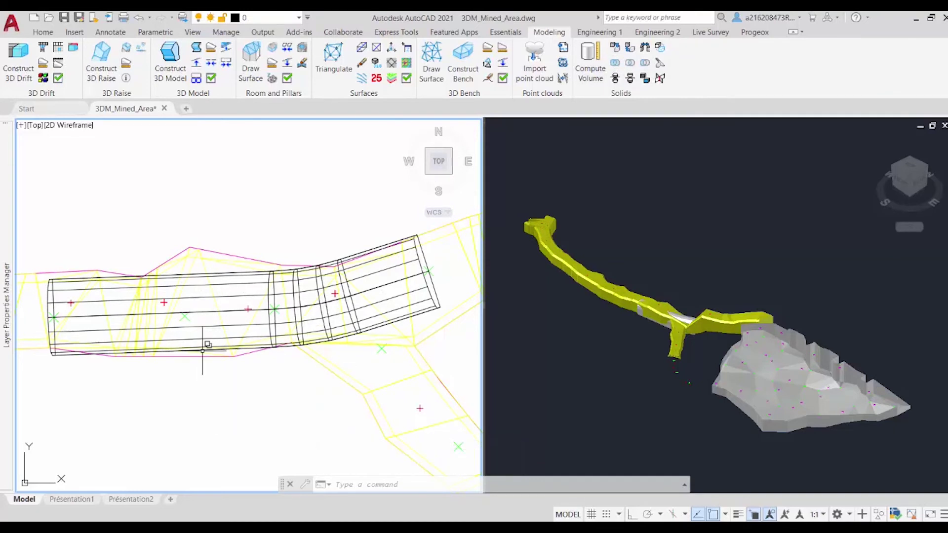
Compare the two drift meshes and place the Overbreak Report table (−9.05, −3.20%) below the drift
left_click(74, 49)
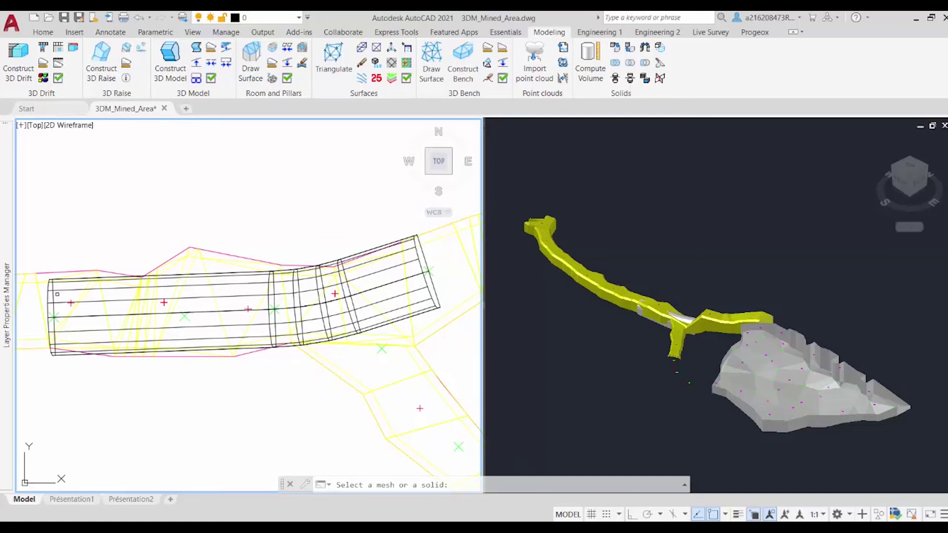
left_click(55, 298)
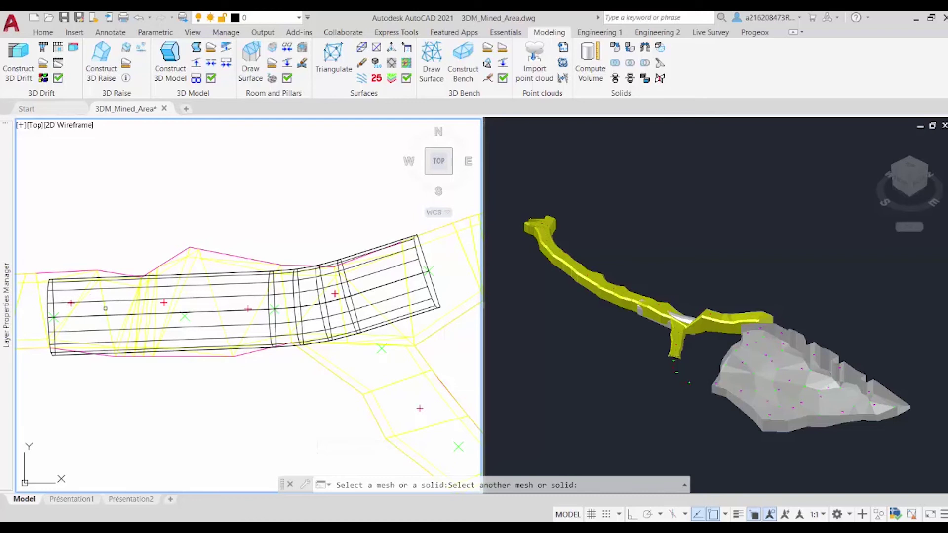
left_click(105, 309)
scroll(106, 311, "down", 2)
mouse_move(108, 316)
middle_mouse_down()
mouse_move(109, 358)
mouse_move(115, 310)
middle_mouse_up()
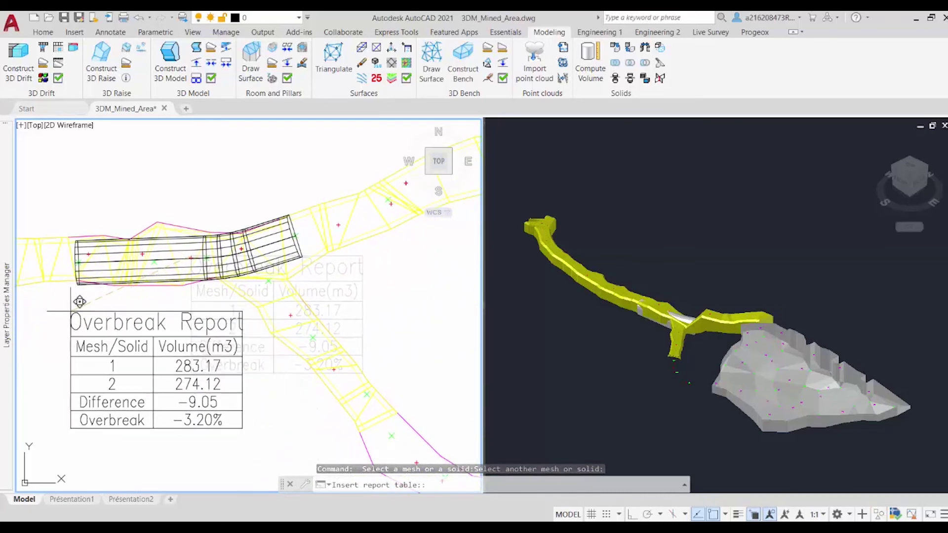
left_click(77, 308)
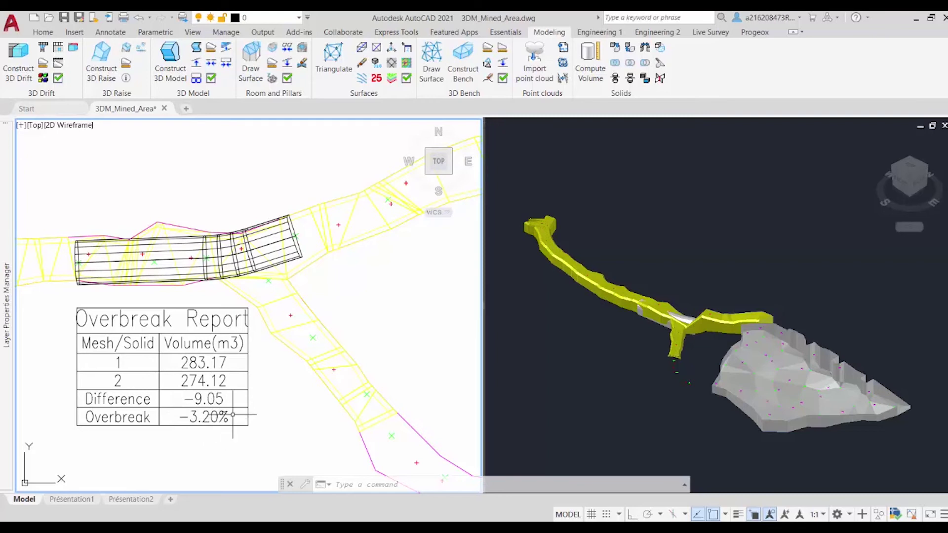
left_click(629, 328)
key("Escape")
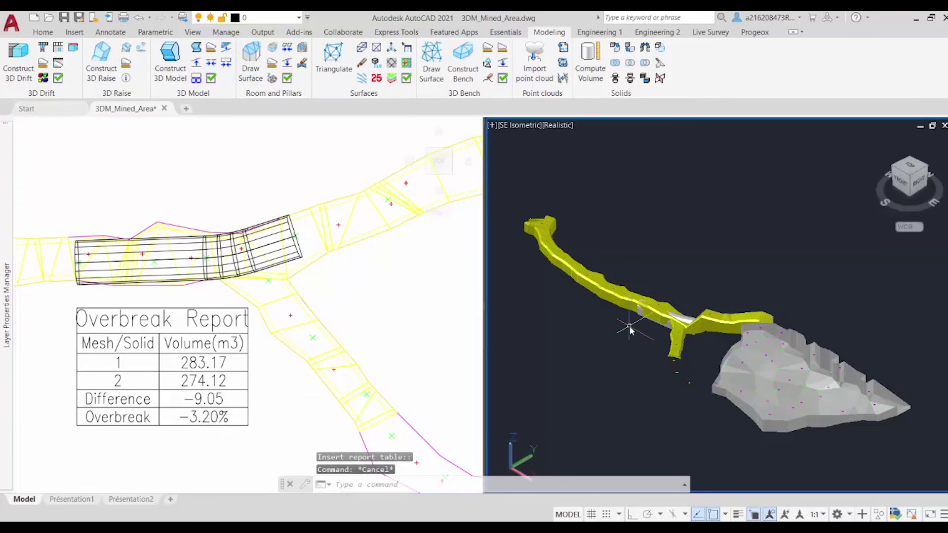
Zoom and orbit the 3D viewport for a close, low-angle view of the junction
scroll(628, 328, "up", 5)
middle_click_drag(631, 329, 686, 341, "shift")
scroll(587, 387, "up", 6)
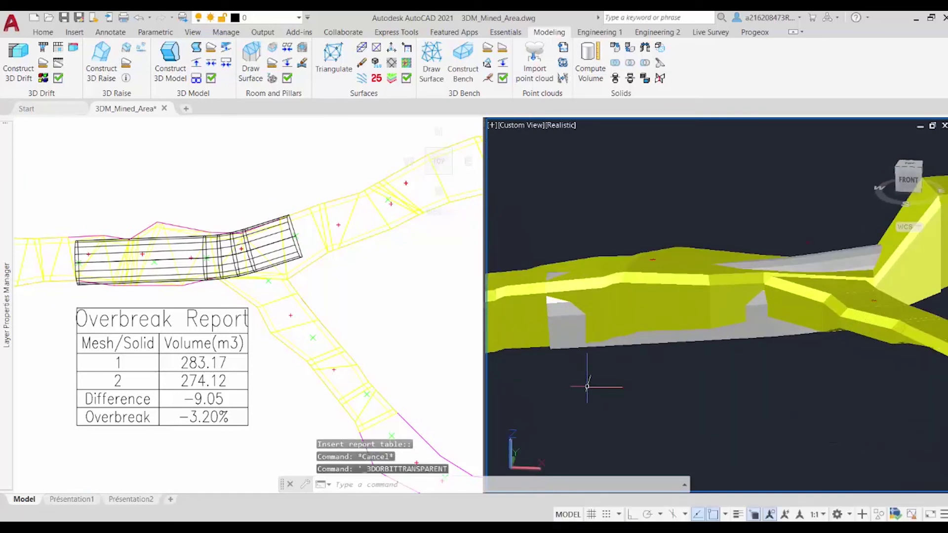
middle_click_drag(587, 387, 612, 383, "shift")
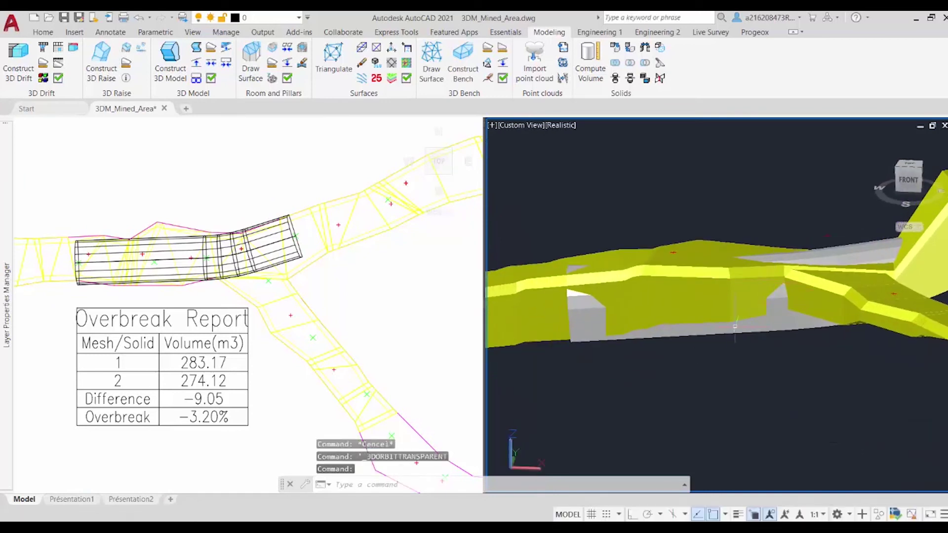
mouse_move(708, 303)
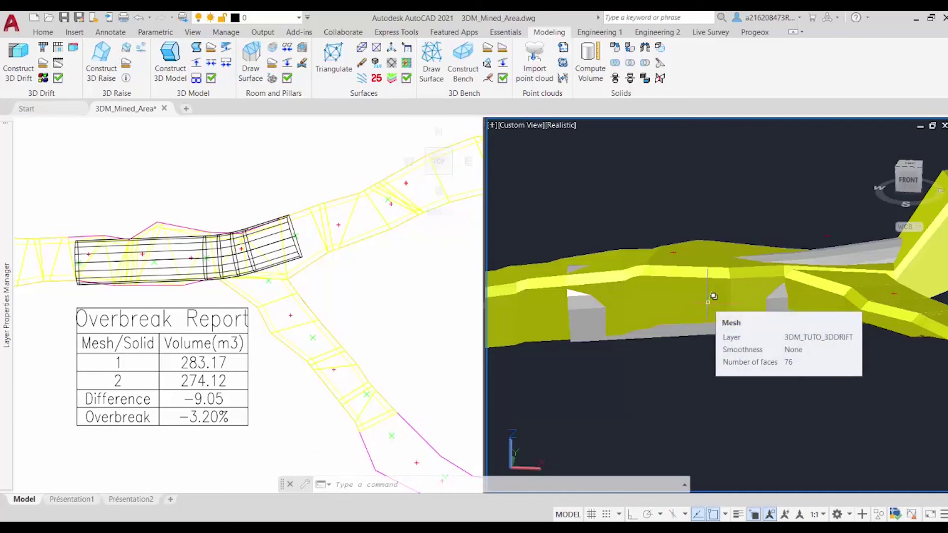
left_click(277, 374)
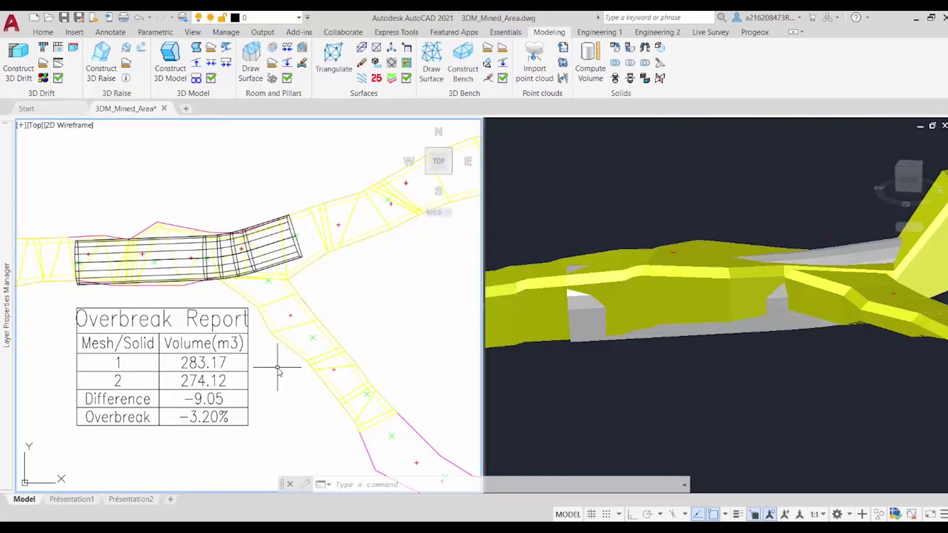
scroll(277, 367, "down", 2)
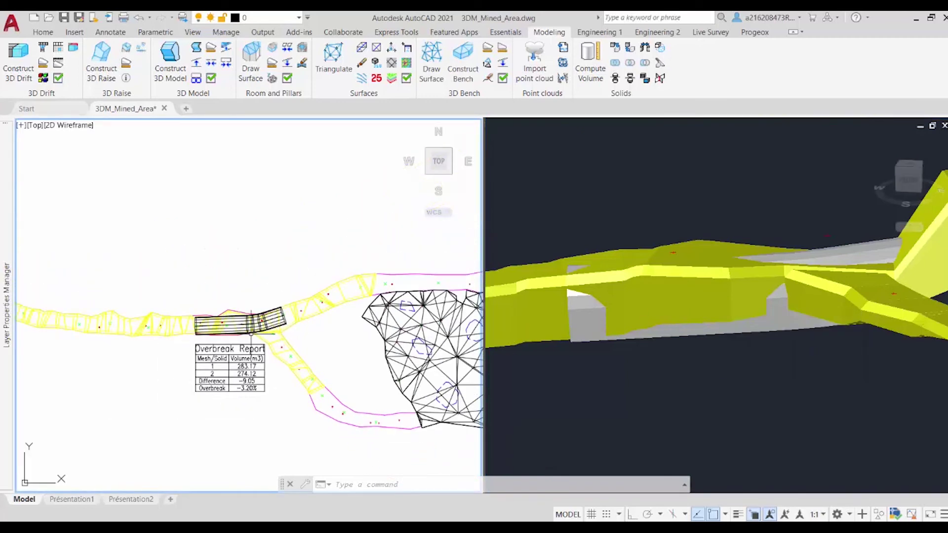
scroll(232, 351, "down", 1)
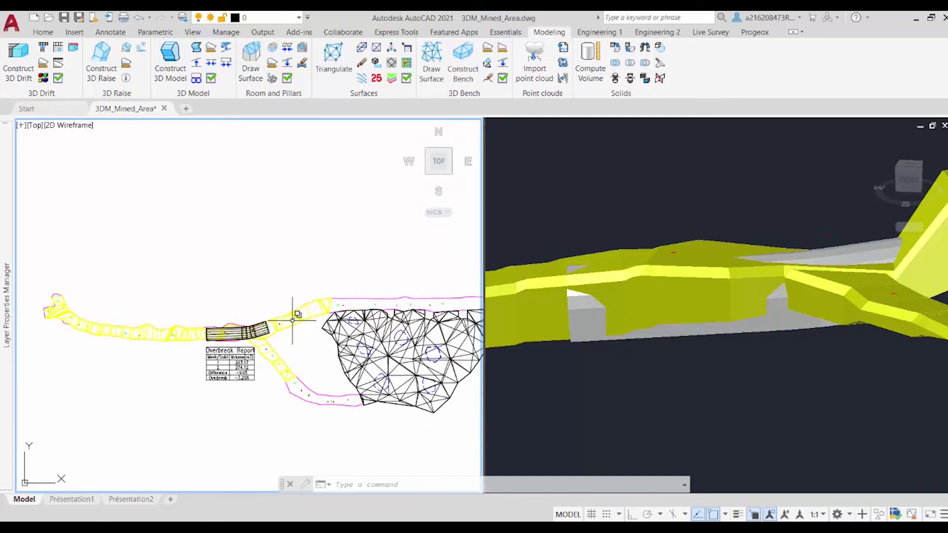
scroll(244, 324, "up", 3)
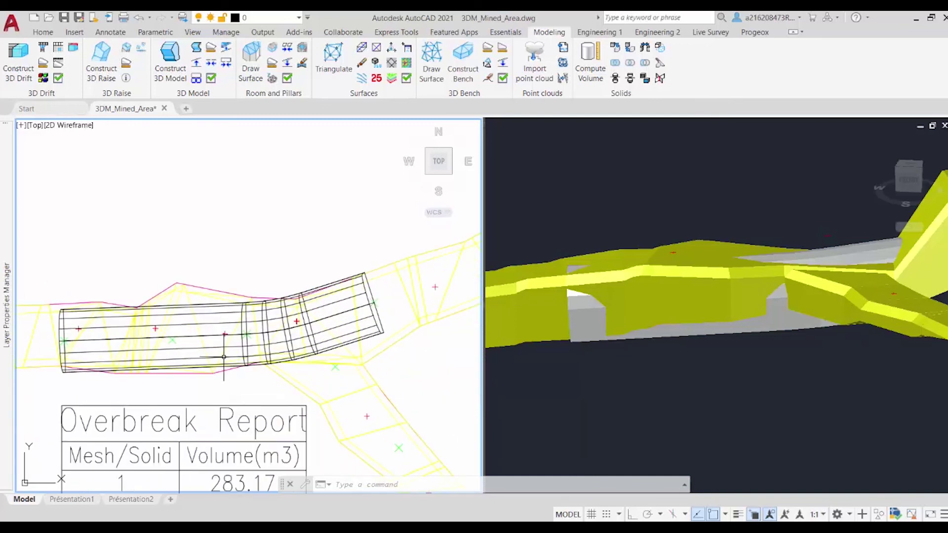
mouse_move(223, 357)
scroll(252, 378, "down", 1)
scroll(253, 378, "down", 2)
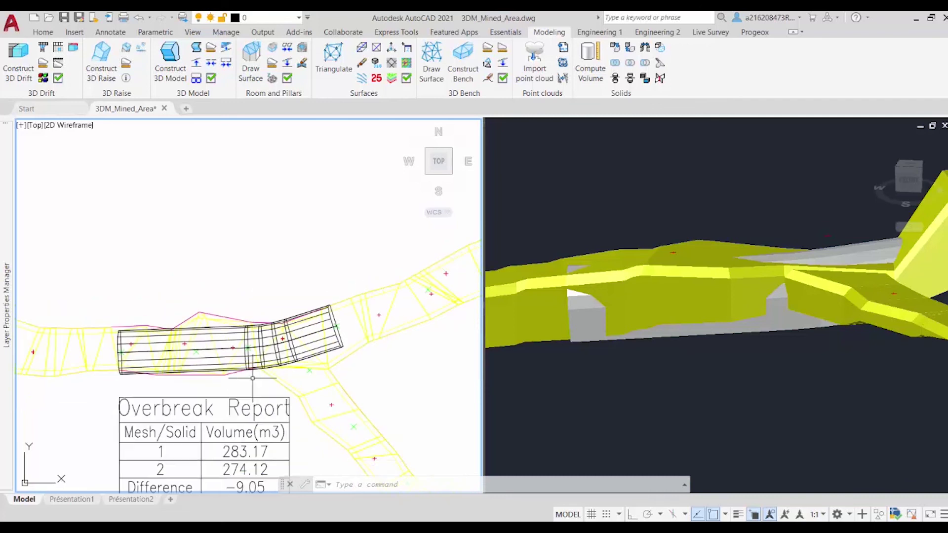